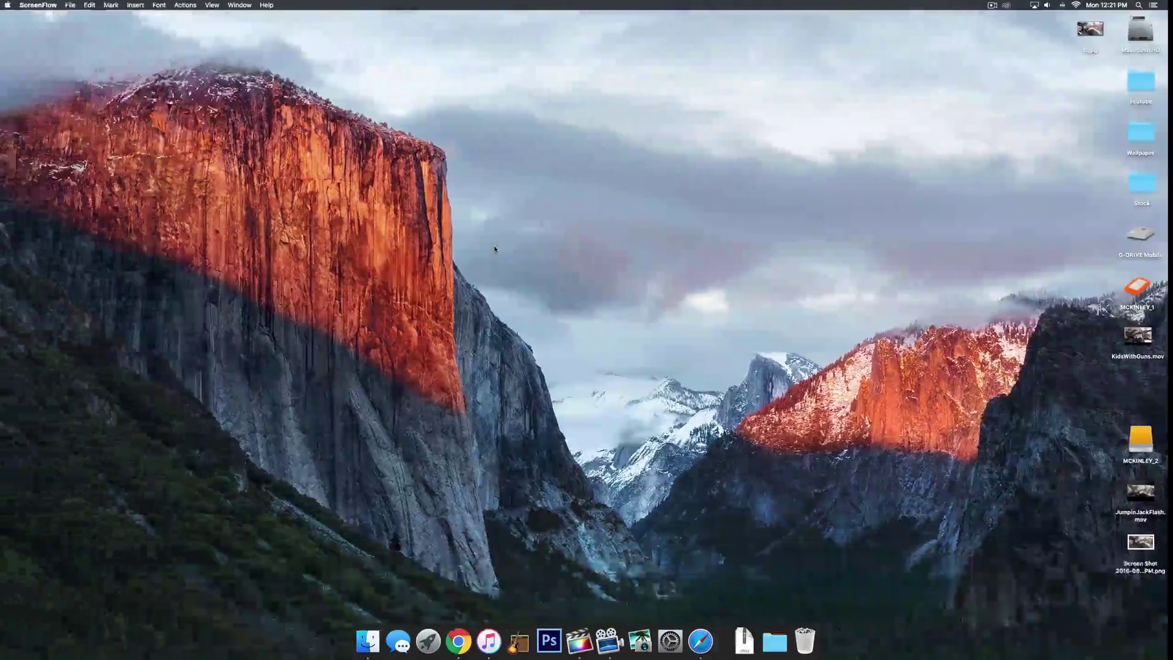
# Switch to the Safari YouTube desktop and bring up Mission Control.
pyautogui.hotkey('ctrl', 'Left')
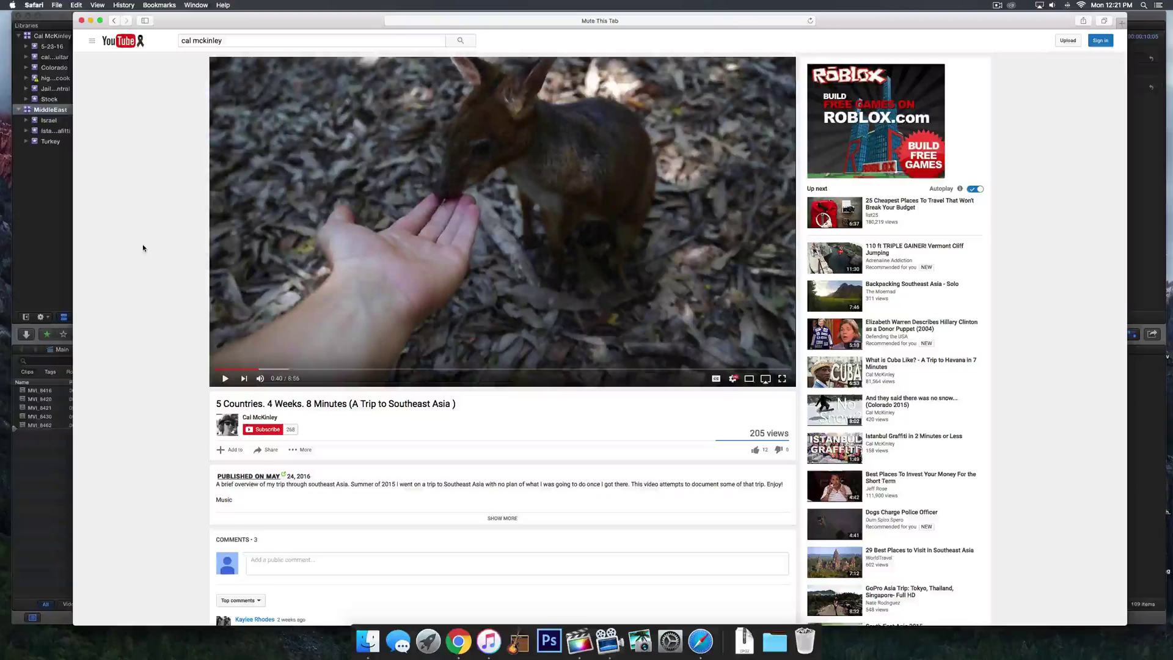
pyautogui.hotkey('ctrl', 'Up')
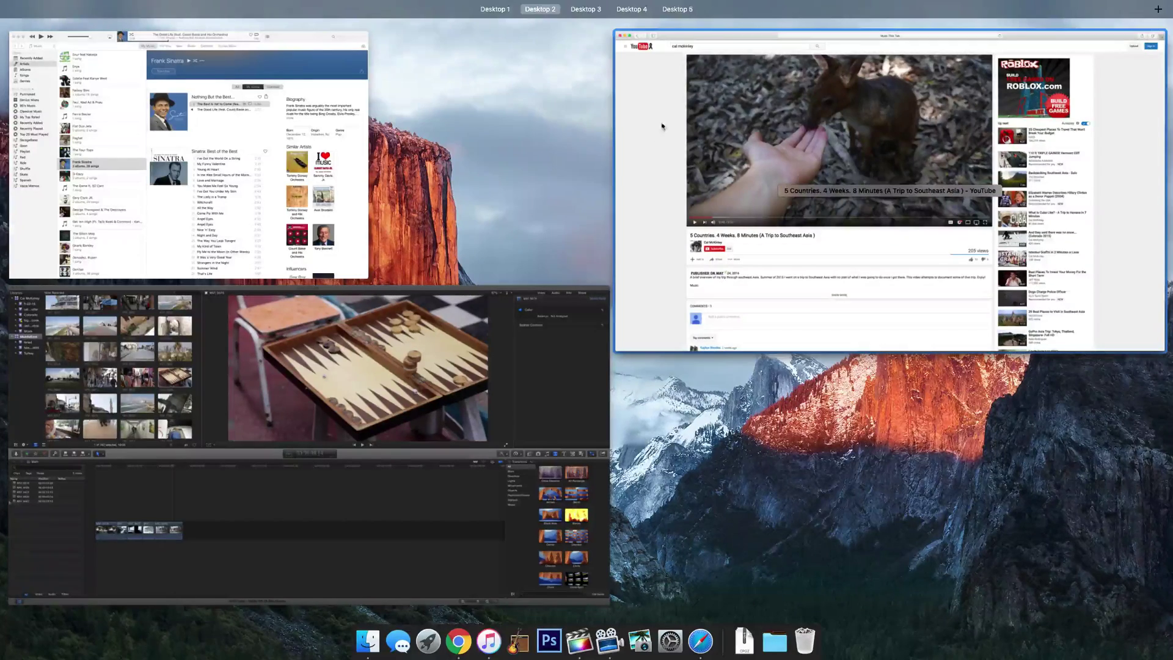
# Drag Final Cut Pro from Desktop 2 onto the Desktop 3 thumbnail and show Desktop 3.
pyautogui.moveTo(588, 24)
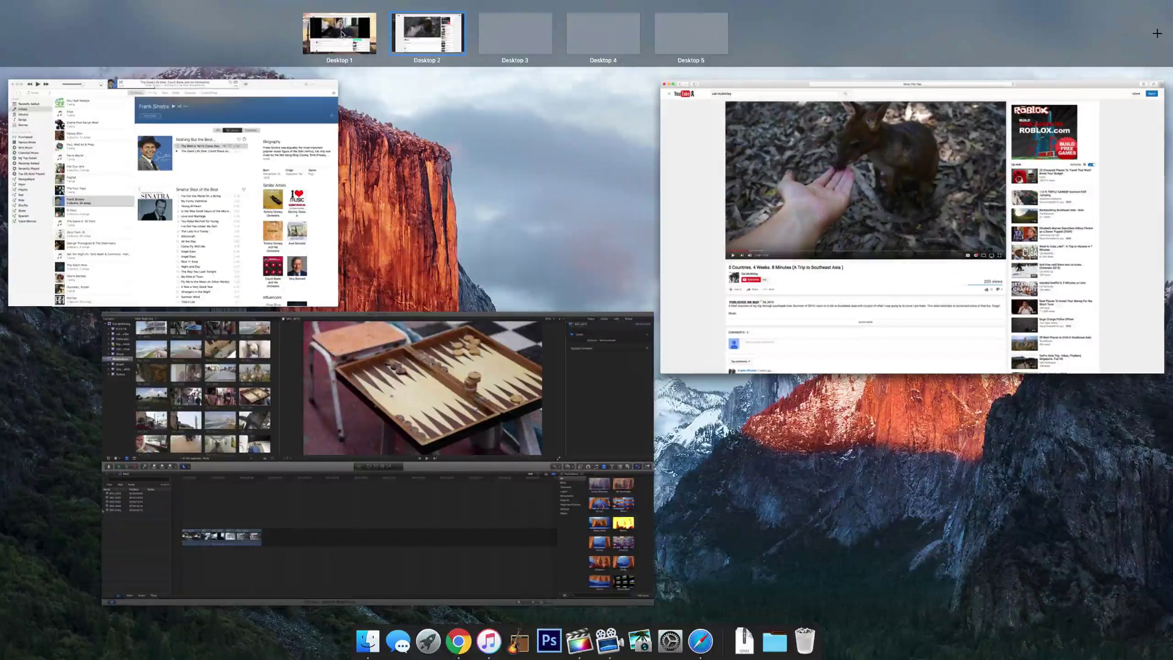
pyautogui.moveTo(440, 34)
pyautogui.moveTo(1157, 33)
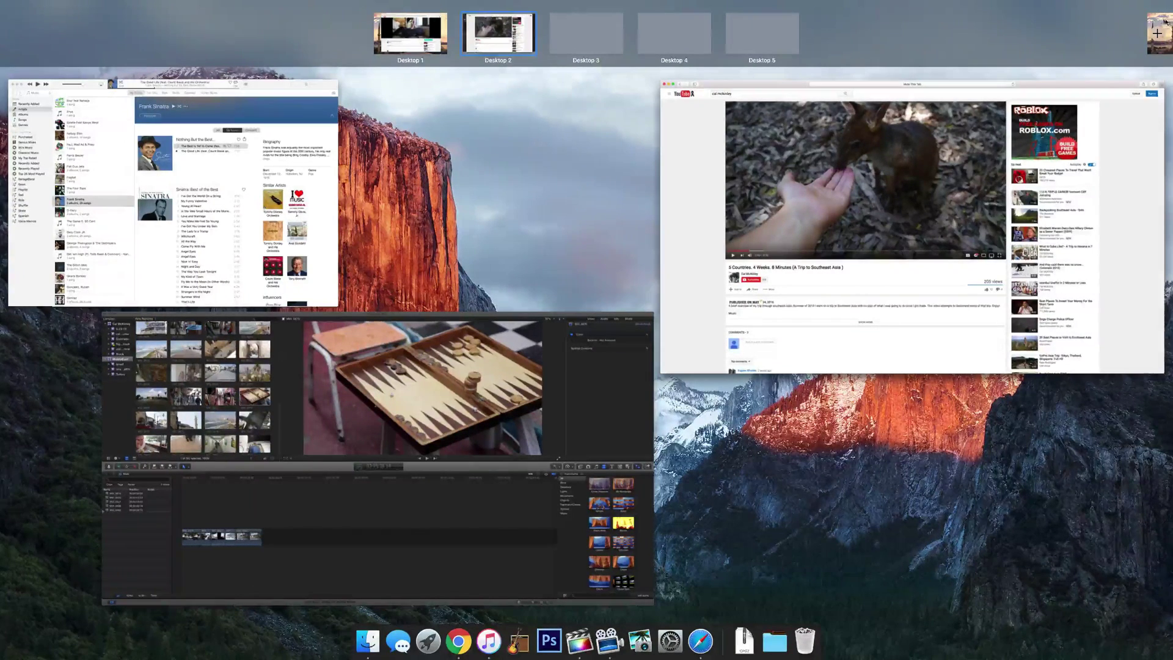
pyautogui.moveTo(457, 9)
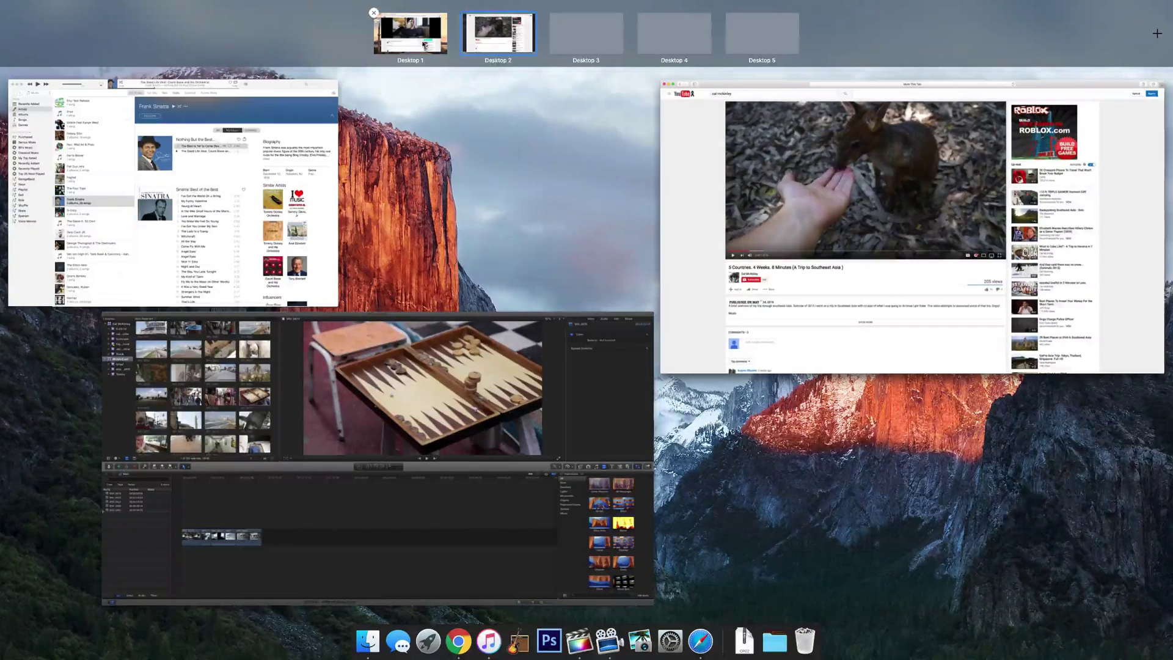
pyautogui.moveTo(550, 379); pyautogui.dragTo(594, 38)
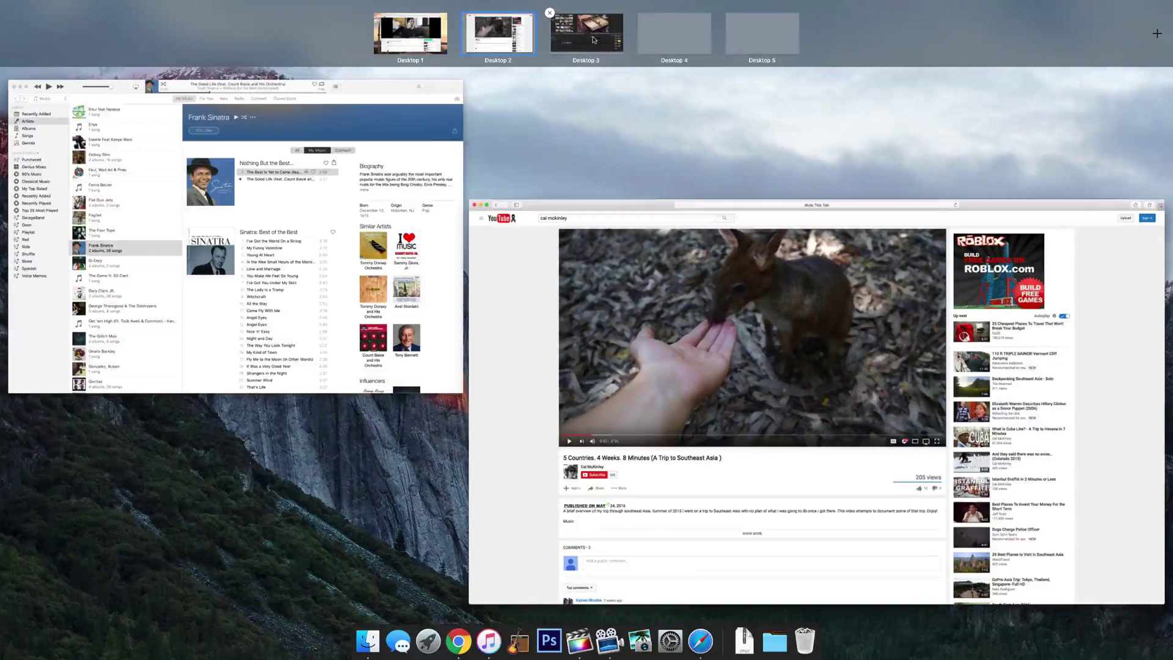
pyautogui.click(587, 37)
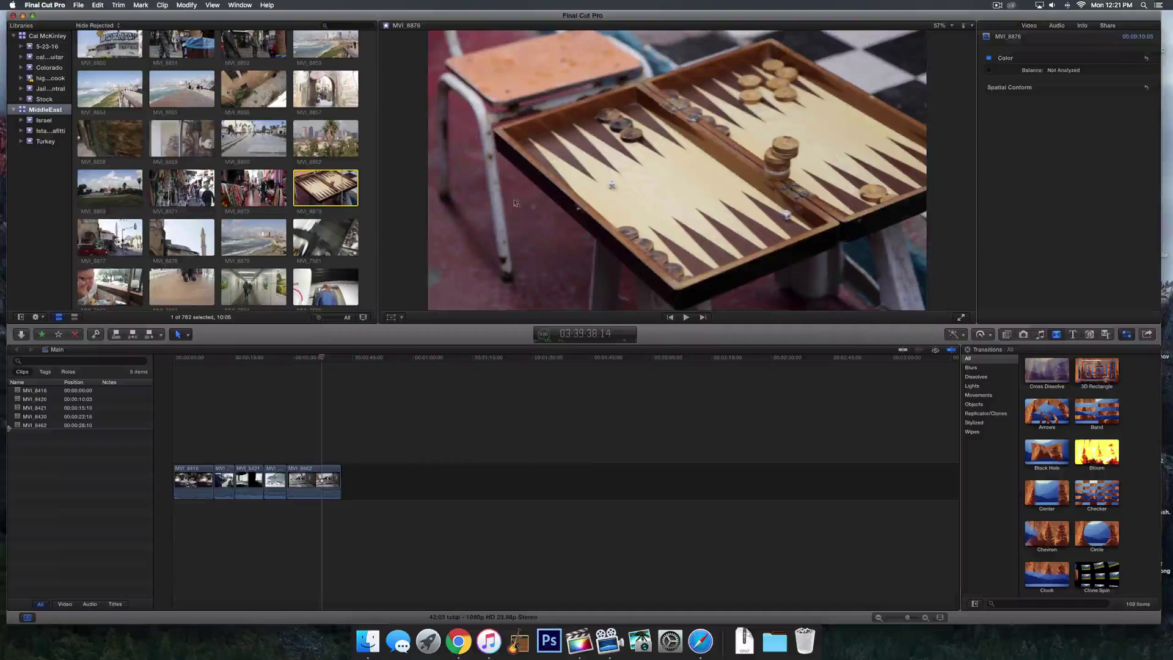
# Return to full-screen Final Cut Pro, then flip back and forth with the YouTube desktop.
pyautogui.hotkey('ctrl', 'Up')
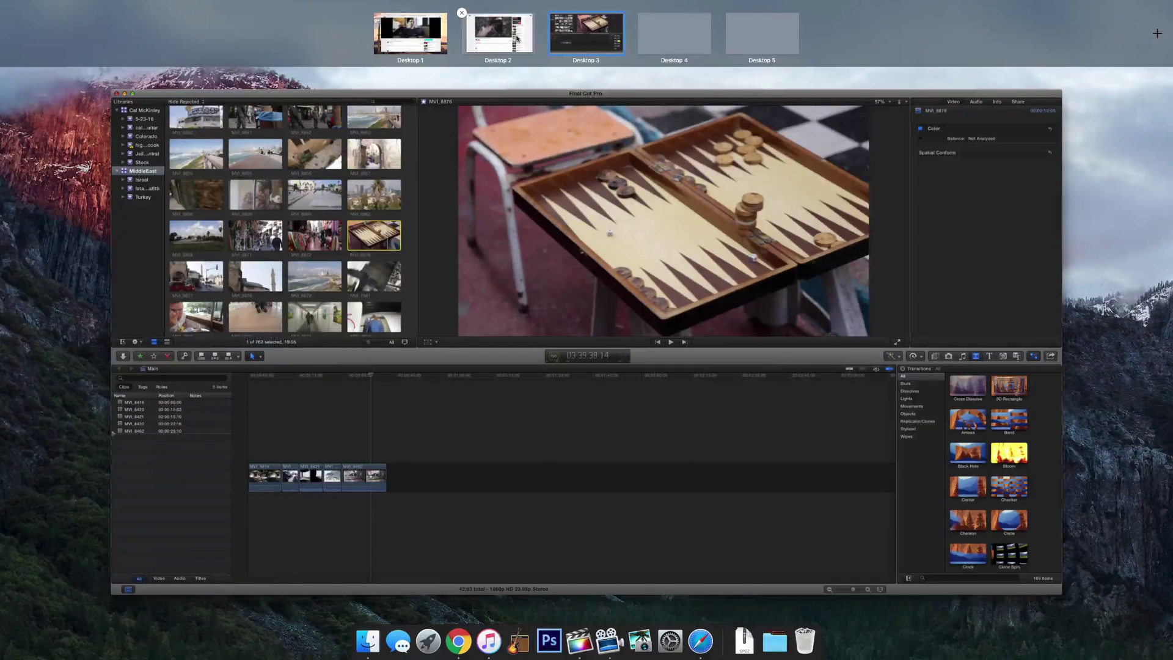
pyautogui.click(607, 231)
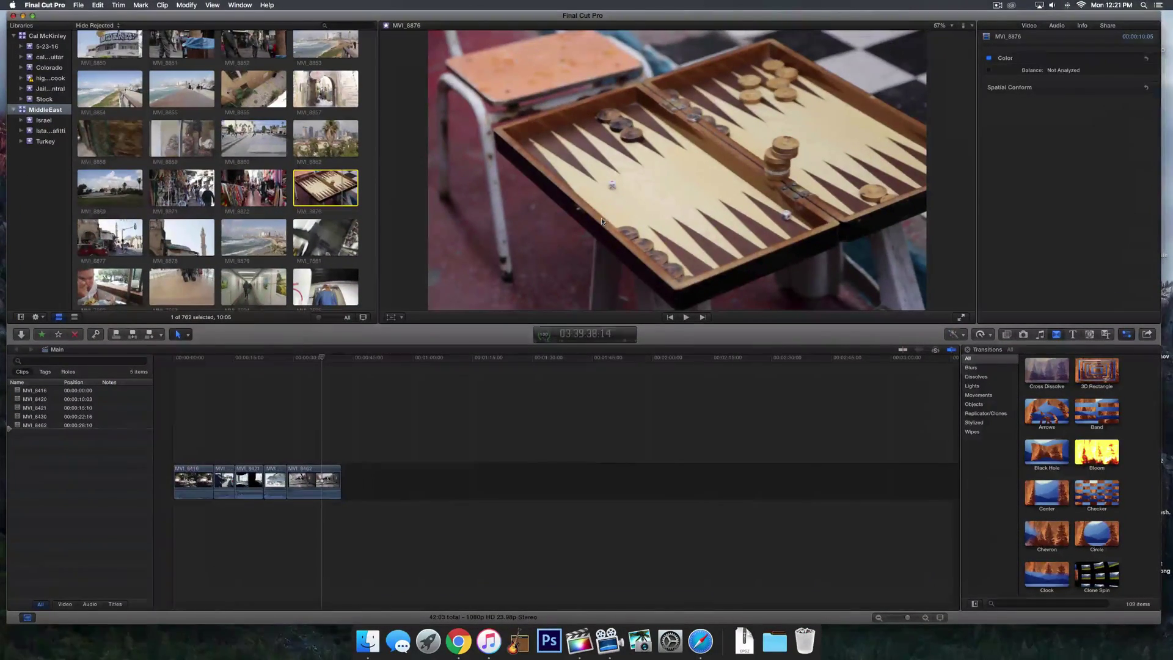
pyautogui.hotkey('ctrl', 'Left')
pyautogui.hotkey('ctrl', 'Right')
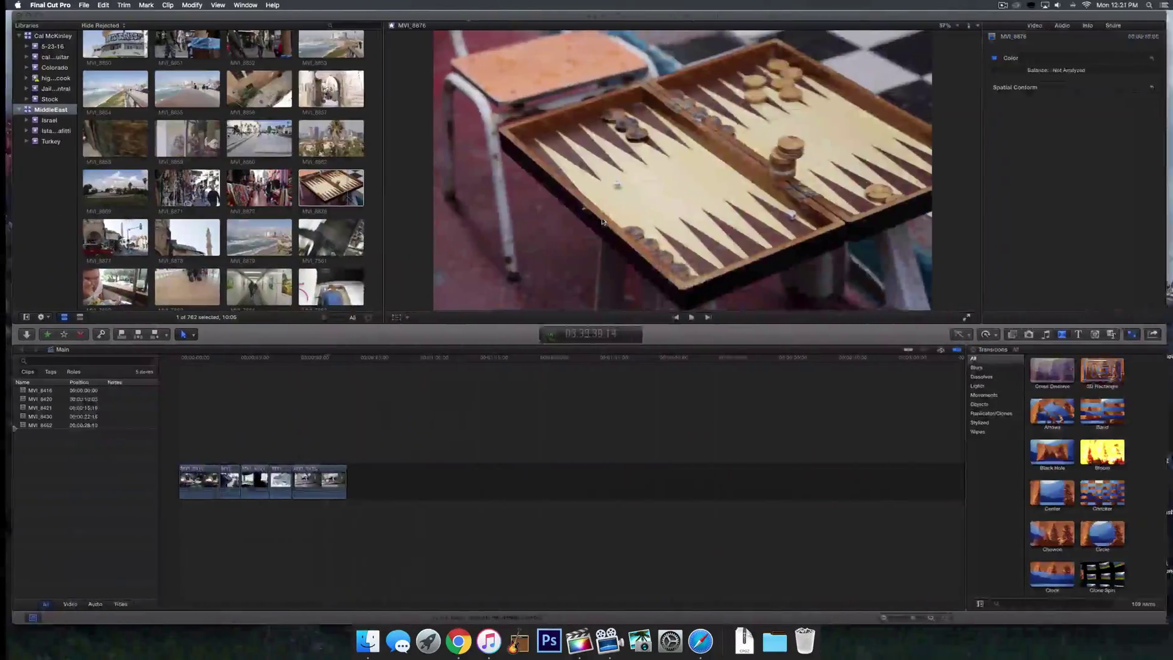
pyautogui.hotkey('ctrl', 'Left')
pyautogui.hotkey('ctrl', 'Right')
pyautogui.hotkey('ctrl', 'Left')
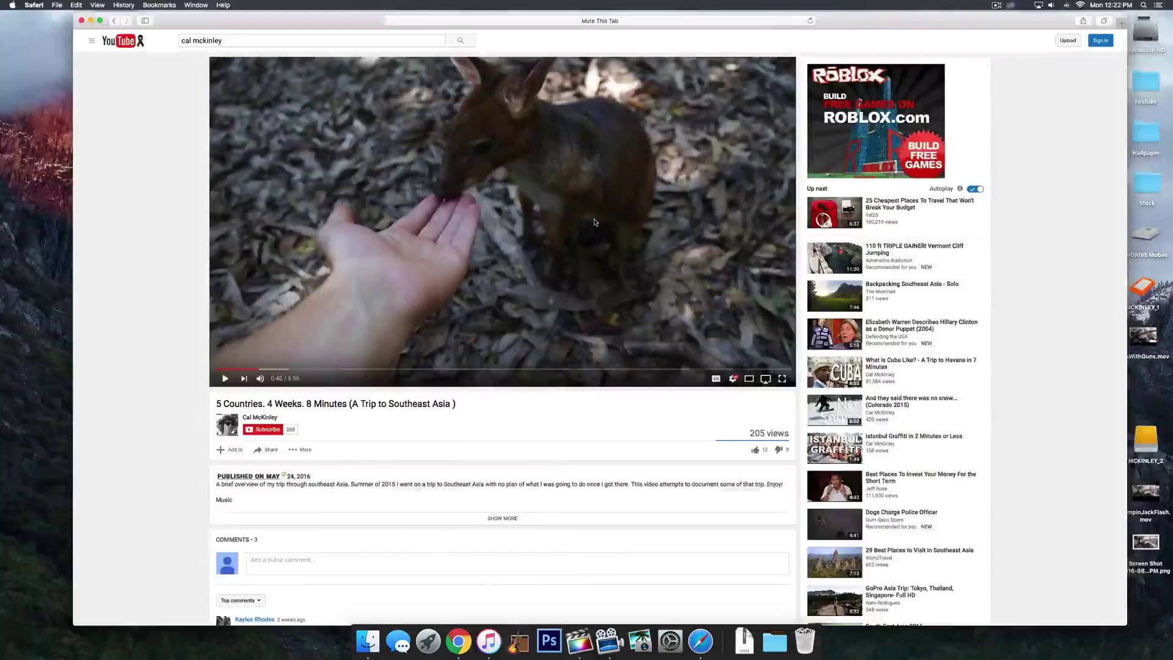
pyautogui.hotkey('ctrl', 'Right')
# Move to the empty Finder desktop and open Spotlight search.
pyautogui.hotkey('ctrl', 'Up')
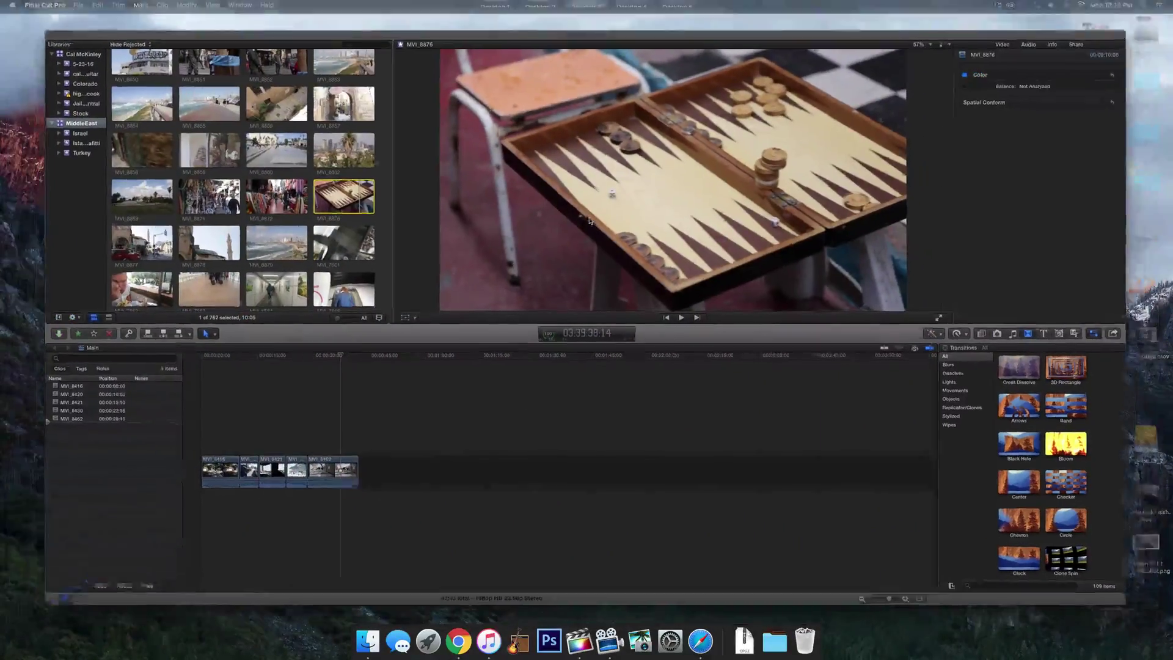
pyautogui.hotkey('ctrl', 'Left')
pyautogui.press('super+space')
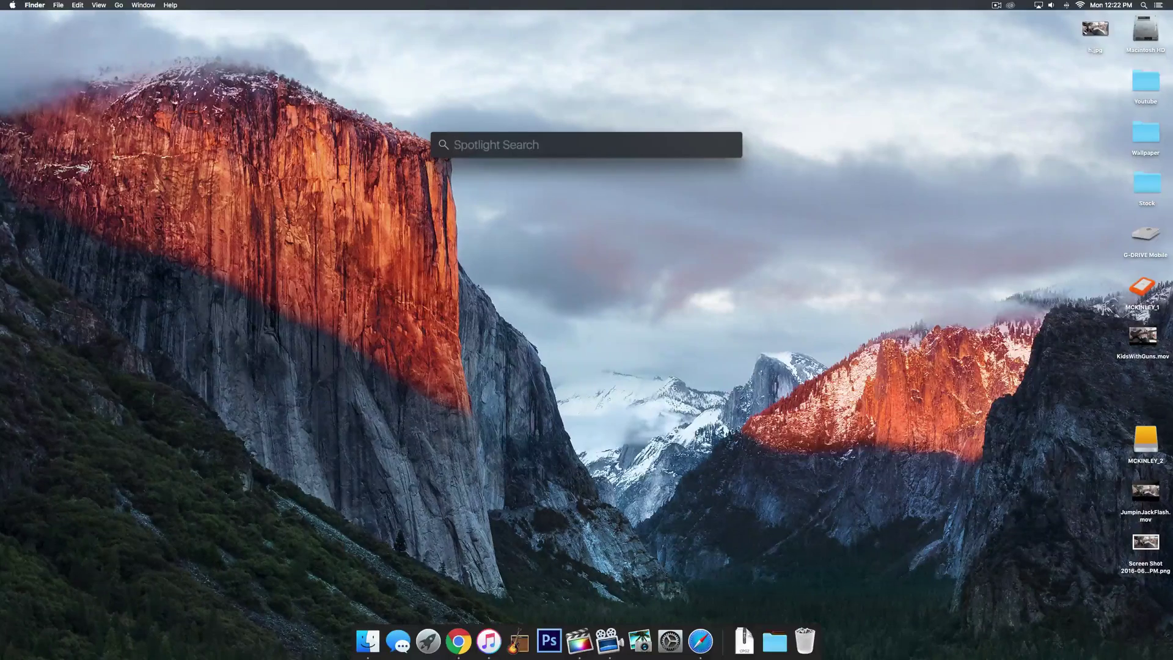
# Launch Disk Utility from Spotlight with 'dis' and reposition its Macintosh HD window.
pyautogui.write('dis')
pyautogui.press('Return')
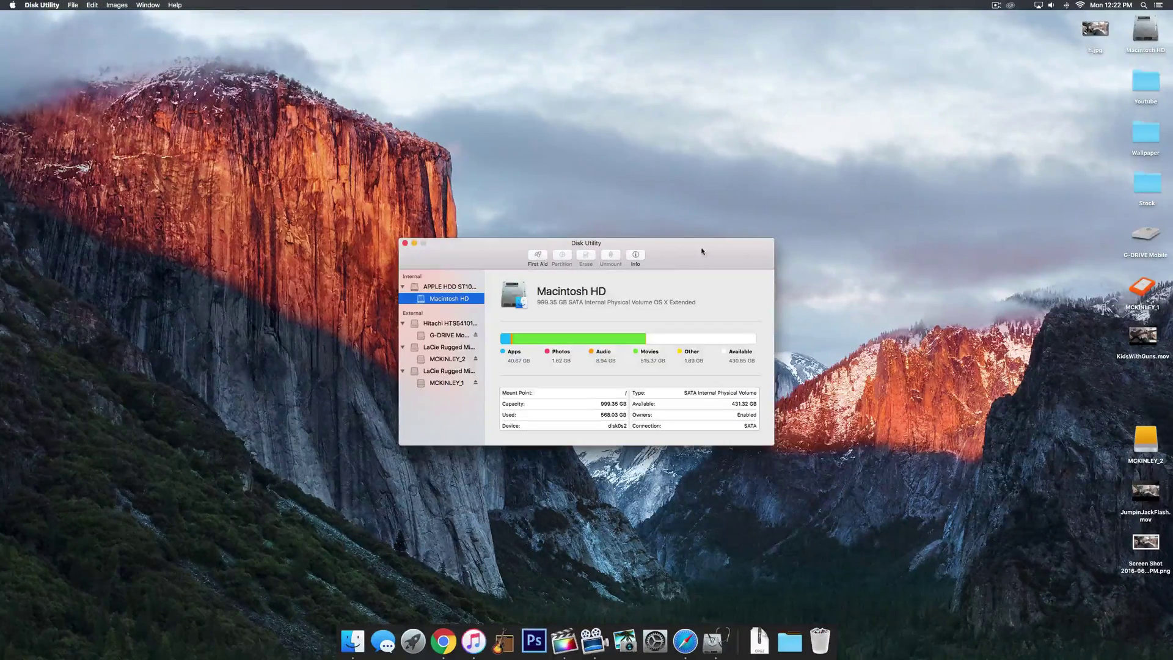
pyautogui.moveTo(701, 251); pyautogui.dragTo(583, 218)
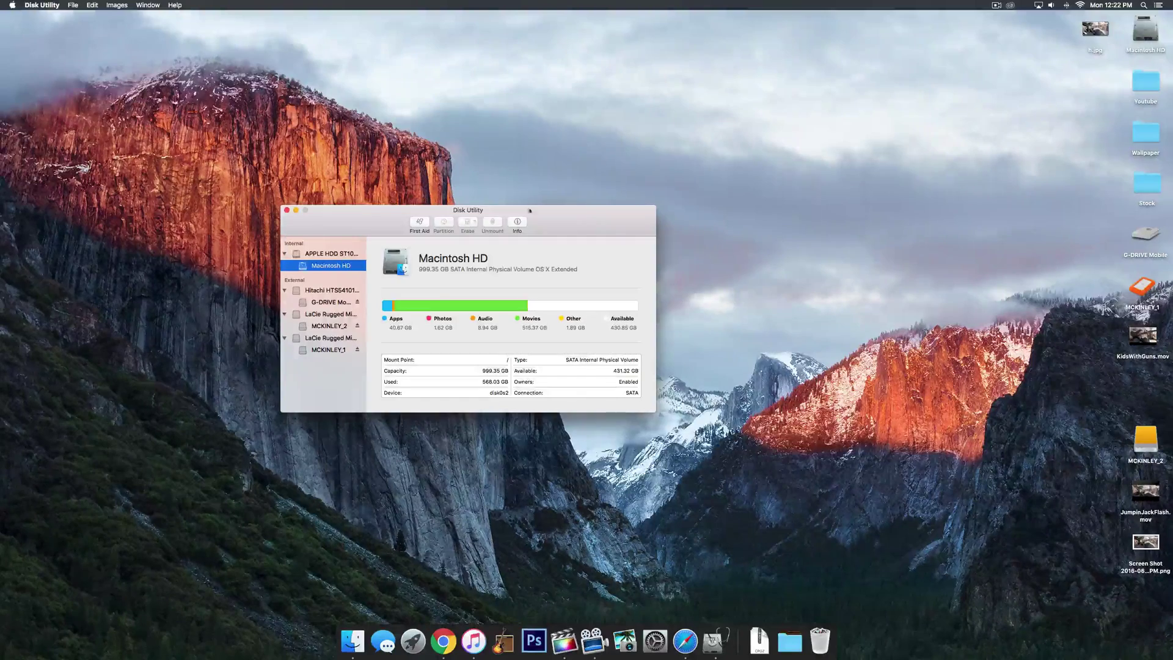
pyautogui.moveTo(548, 220); pyautogui.dragTo(565, 229)
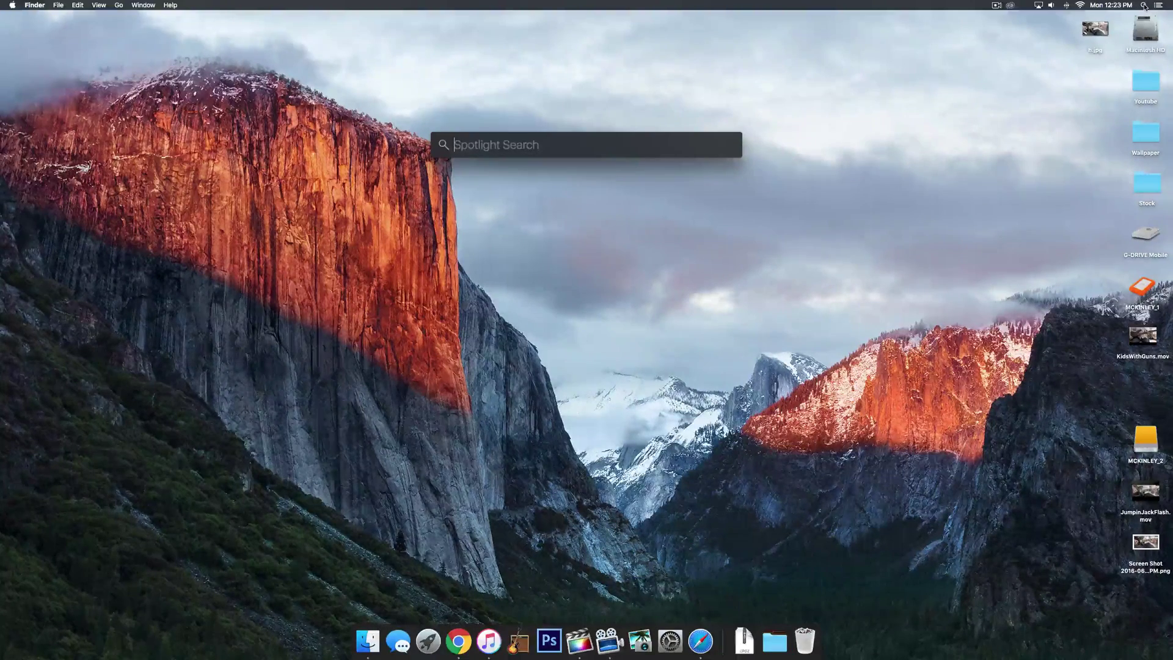
# Search Spotlight for 'weather in san francisco,' and scroll through the 10-day forecast.
pyautogui.write('weather')
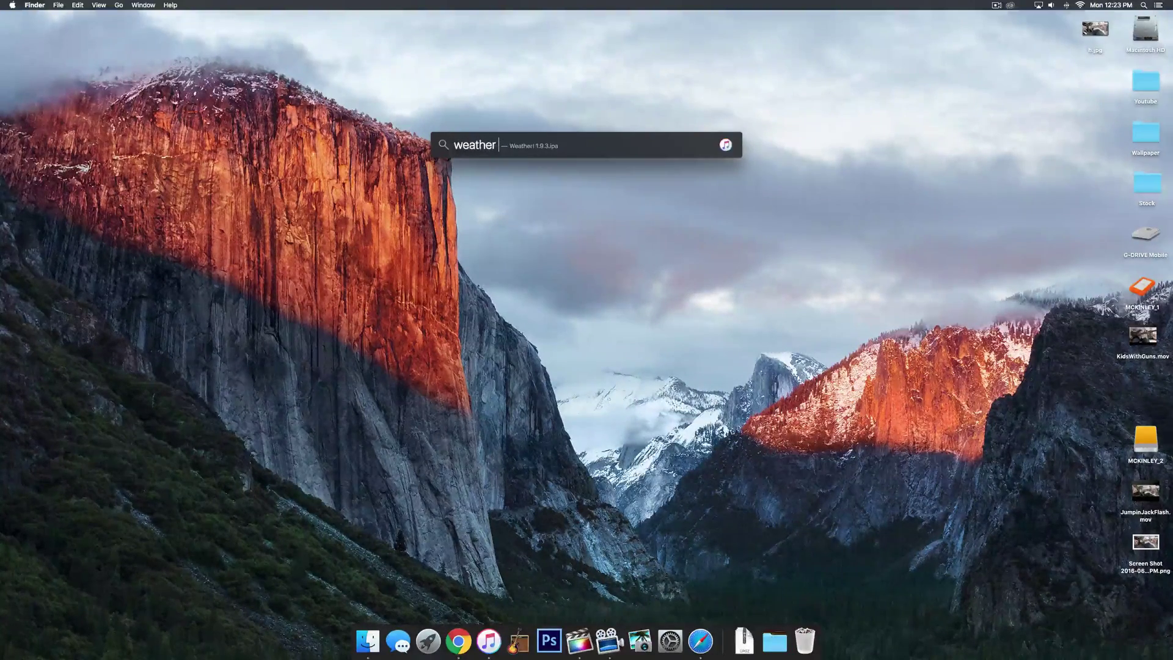
pyautogui.write(' in san')
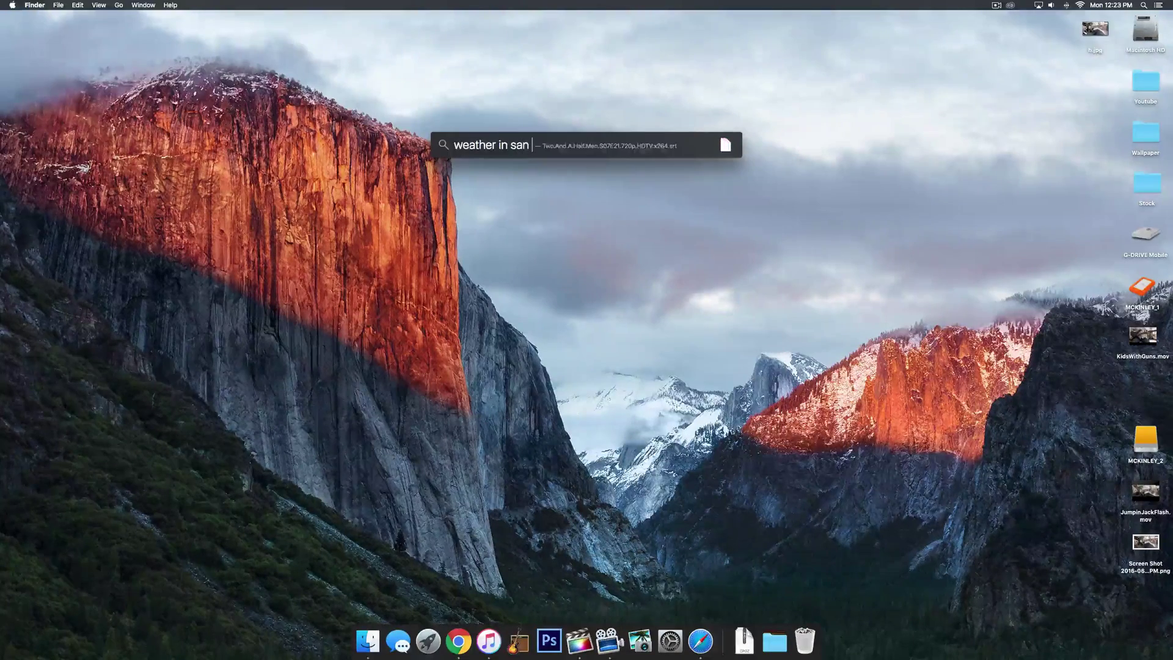
pyautogui.write(' francisco,')
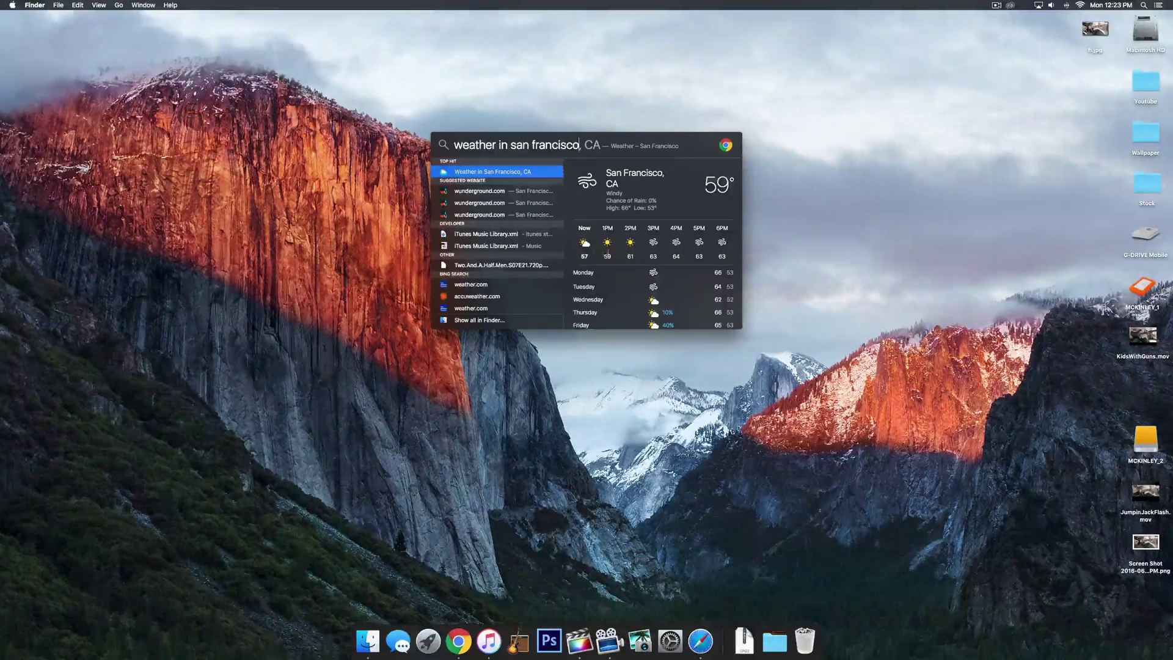
pyautogui.scroll(-5, 729, 240)
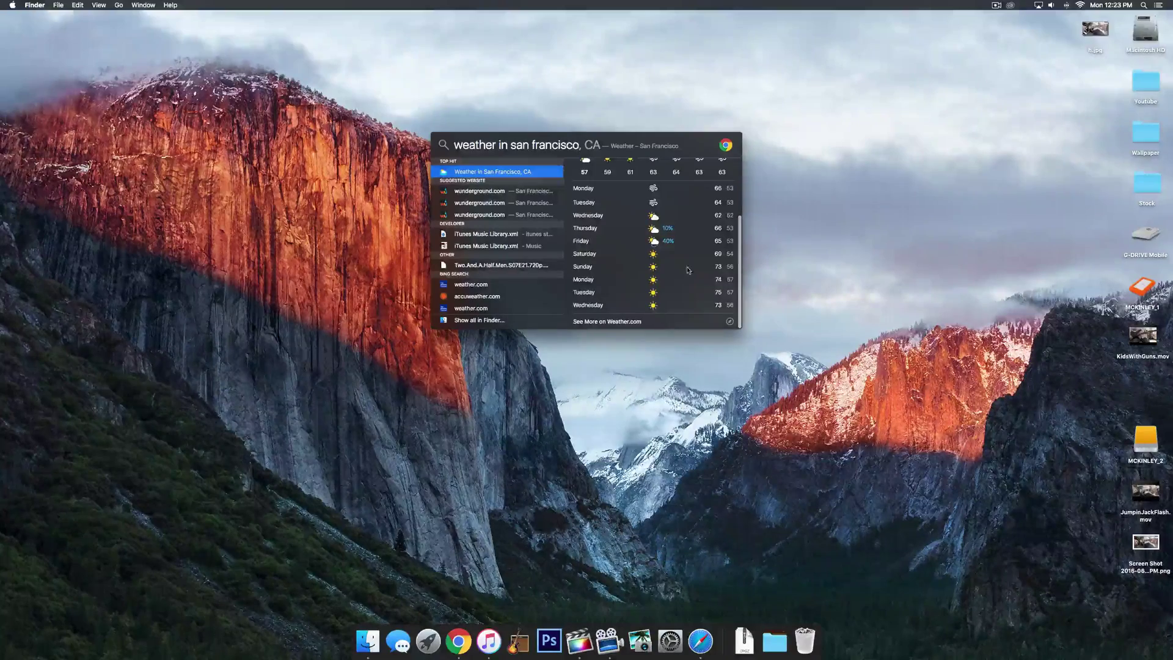
pyautogui.scroll(5, 672, 281)
pyautogui.scroll(-5, 623, 306)
pyautogui.scroll(5, 594, 324)
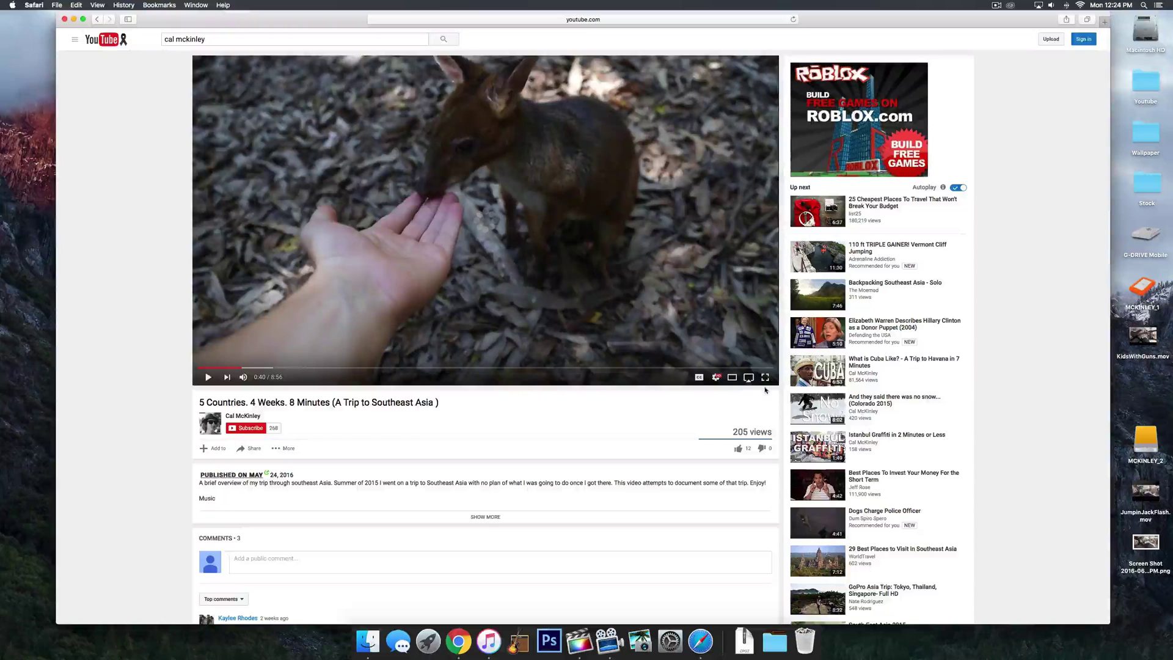
pyautogui.click(750, 379)
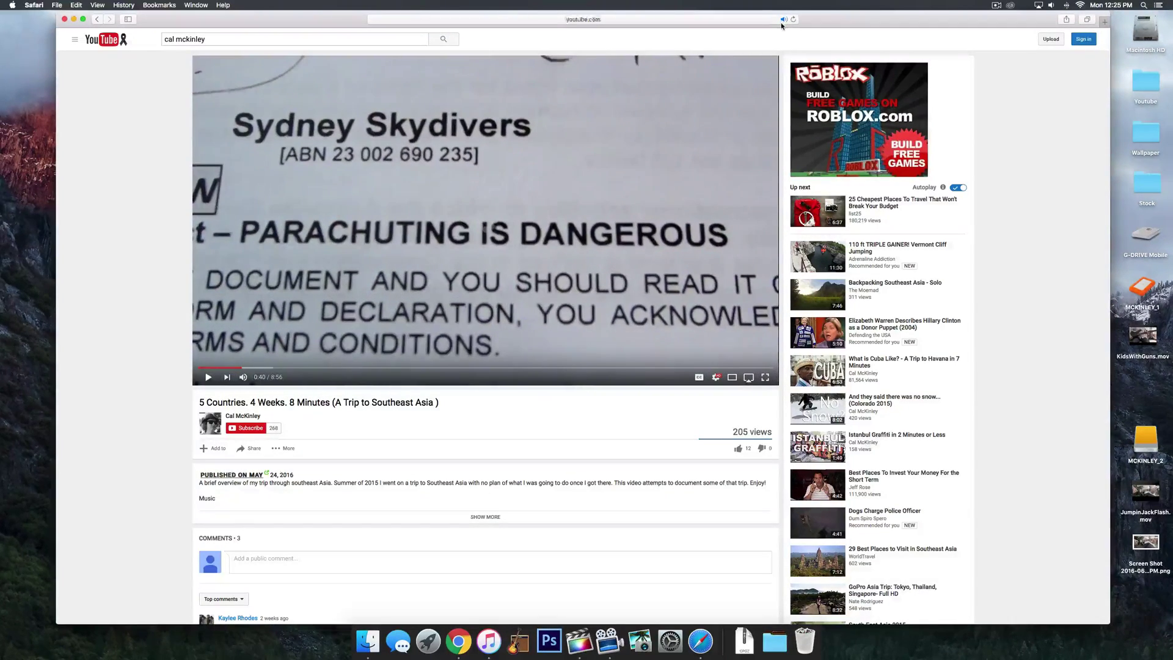
# Toggle the YouTube tab's sound off, on, and off again, leaving it muted.
pyautogui.click(782, 20)
pyautogui.click(782, 19)
pyautogui.click(782, 19)
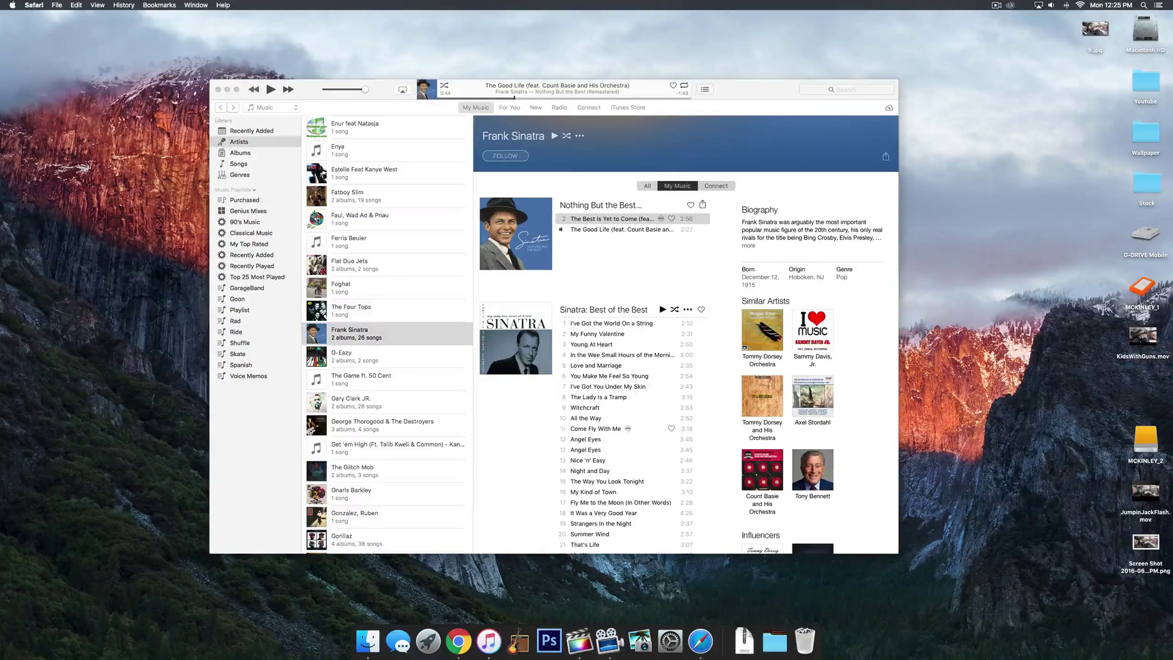
# Close the iTunes window showing Frank Sinatra's artist page.
pyautogui.click(219, 90)
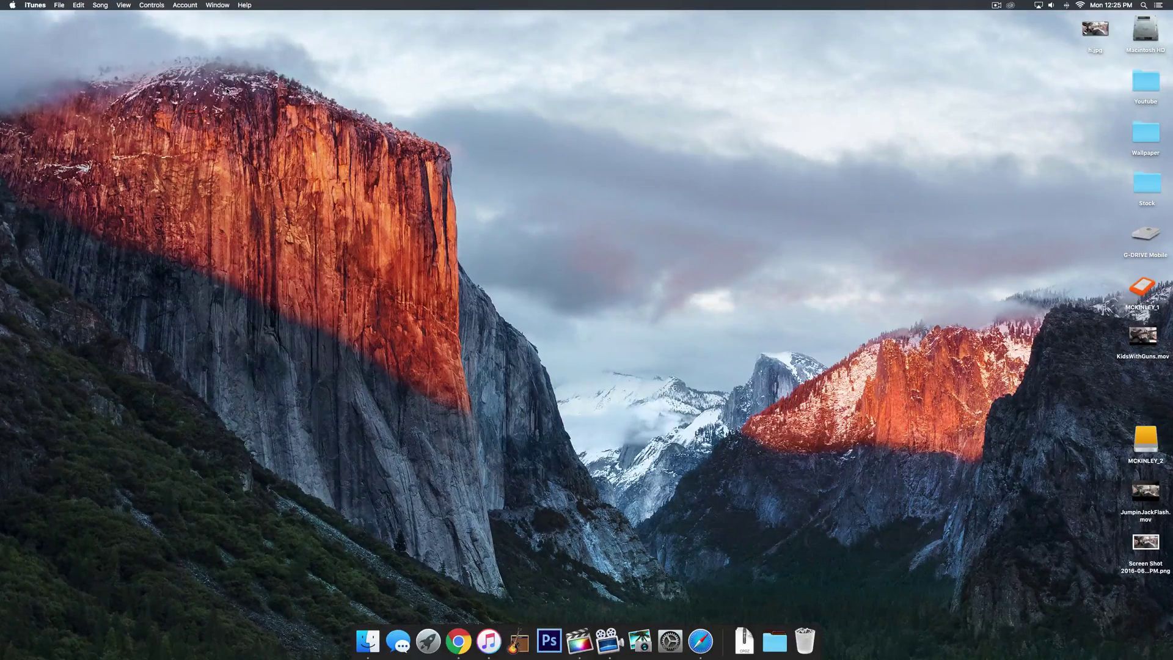